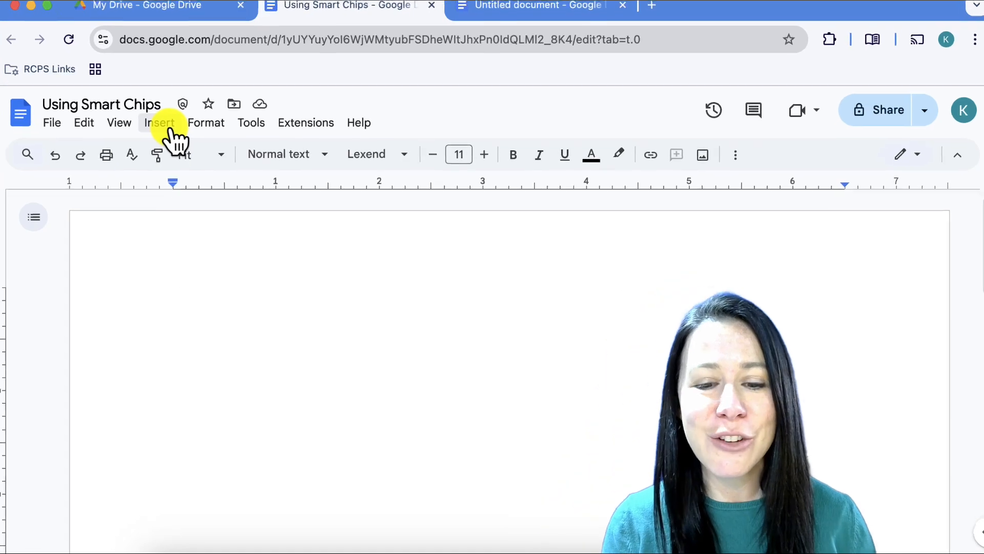
pyautogui.click(172, 134)
pyautogui.moveTo(247, 308)
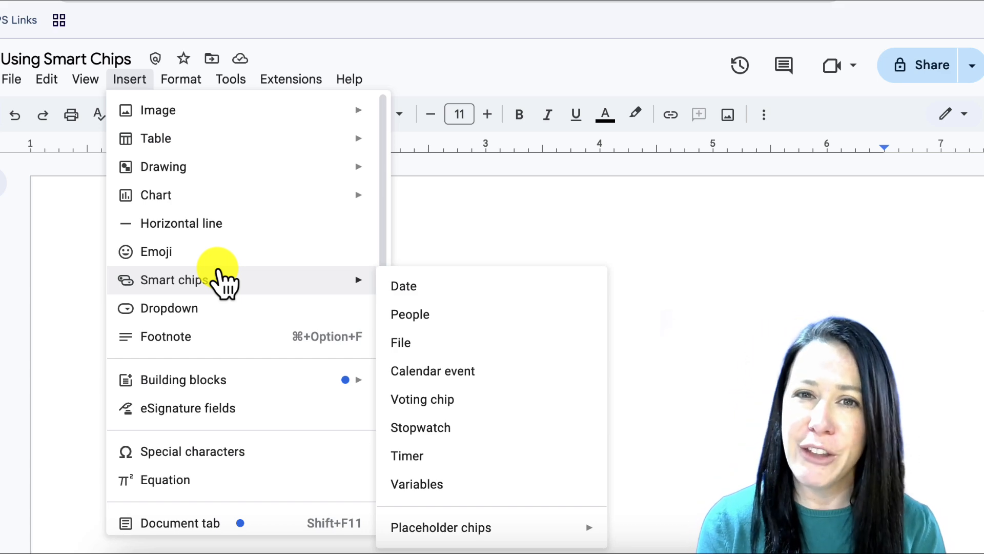
pyautogui.click(548, 230)
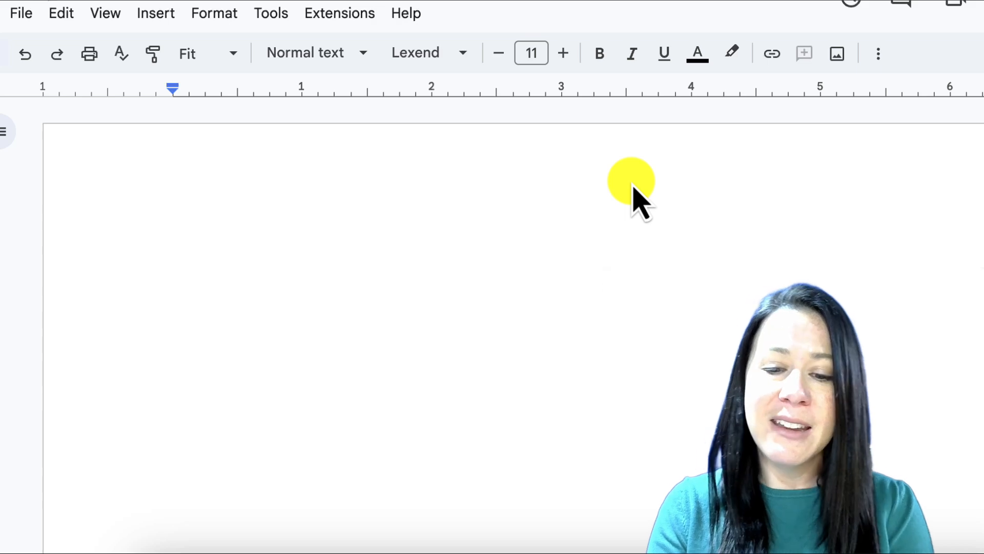
# Insert a date smart chip for January 6, 2025 with the time set to 5:45 AM.
pyautogui.write('@date')
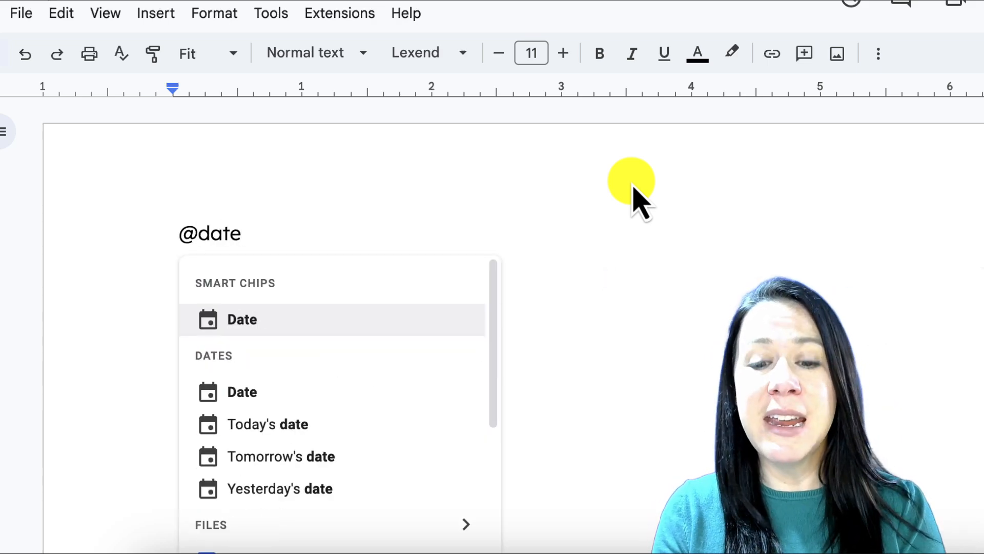
pyautogui.press('Return')
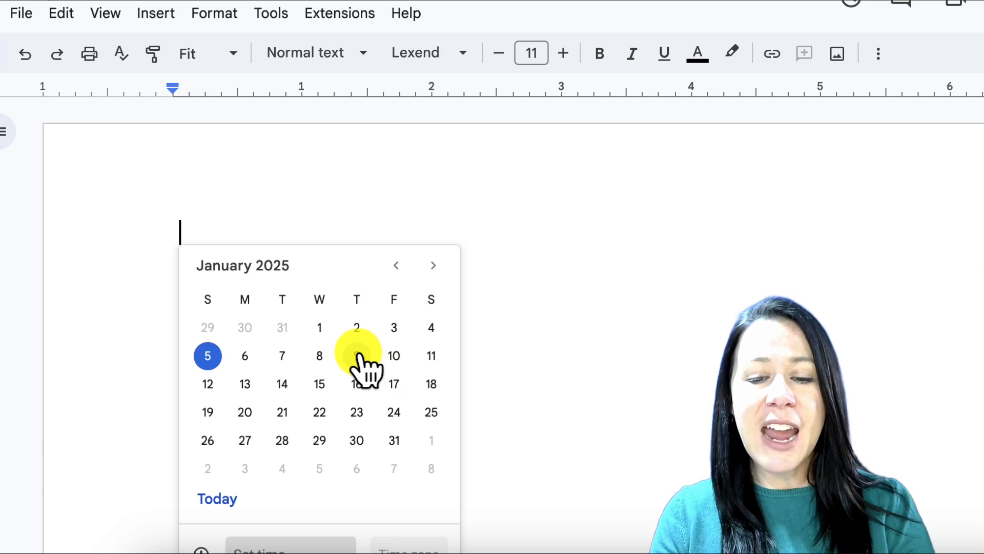
pyautogui.click(259, 361)
pyautogui.scroll(-2, 352, 384)
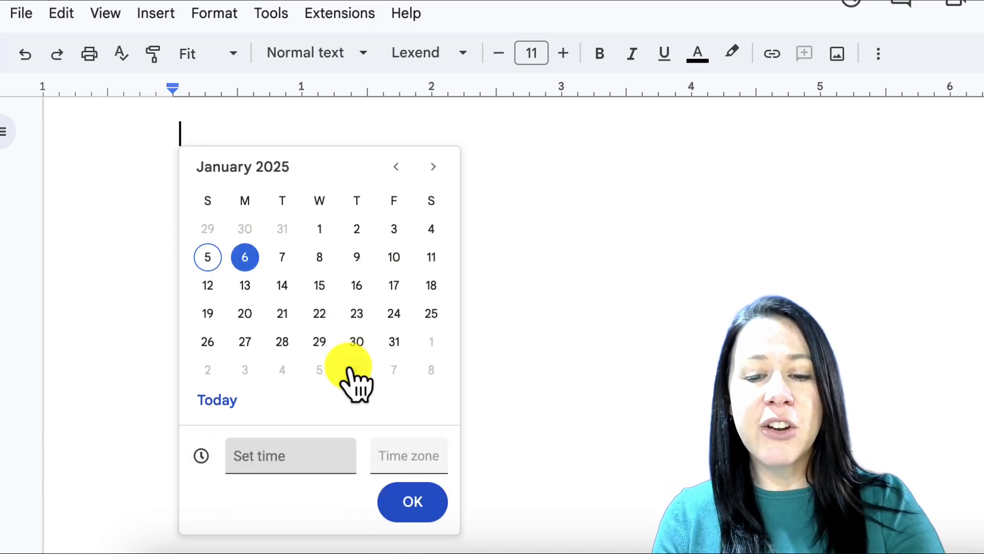
pyautogui.click(316, 464)
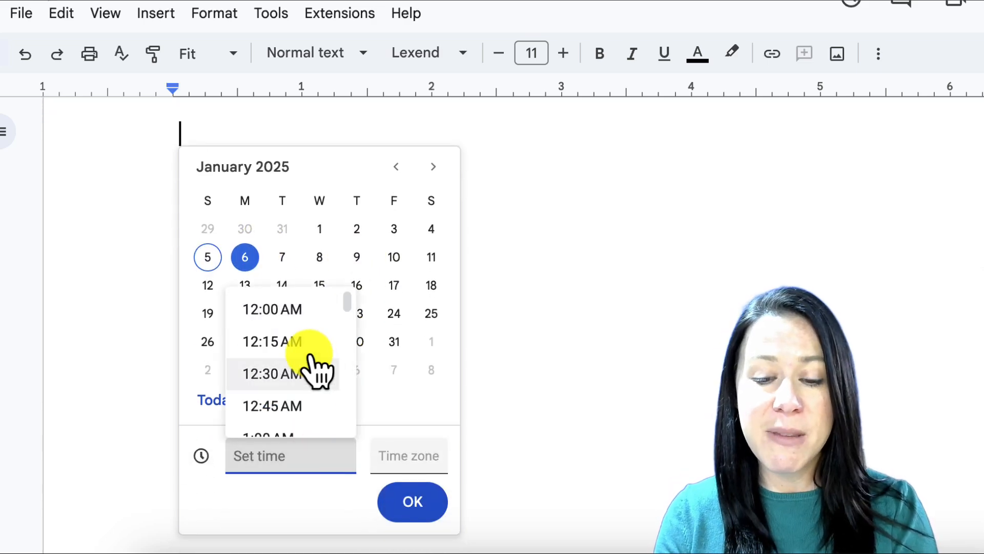
pyautogui.scroll(-3, 312, 389)
pyautogui.scroll(-10, 308, 402)
pyautogui.click(307, 402)
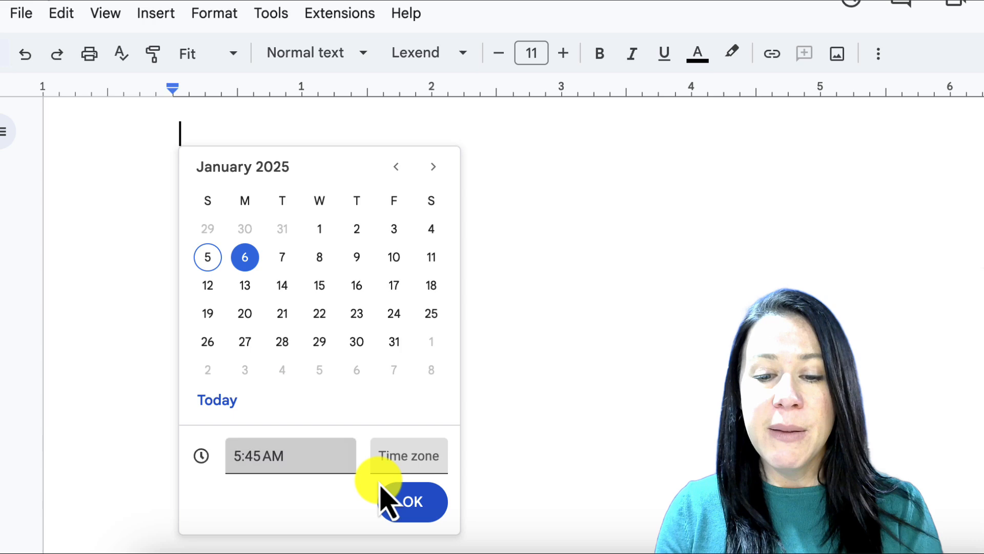
pyautogui.click(417, 510)
pyautogui.click(346, 152)
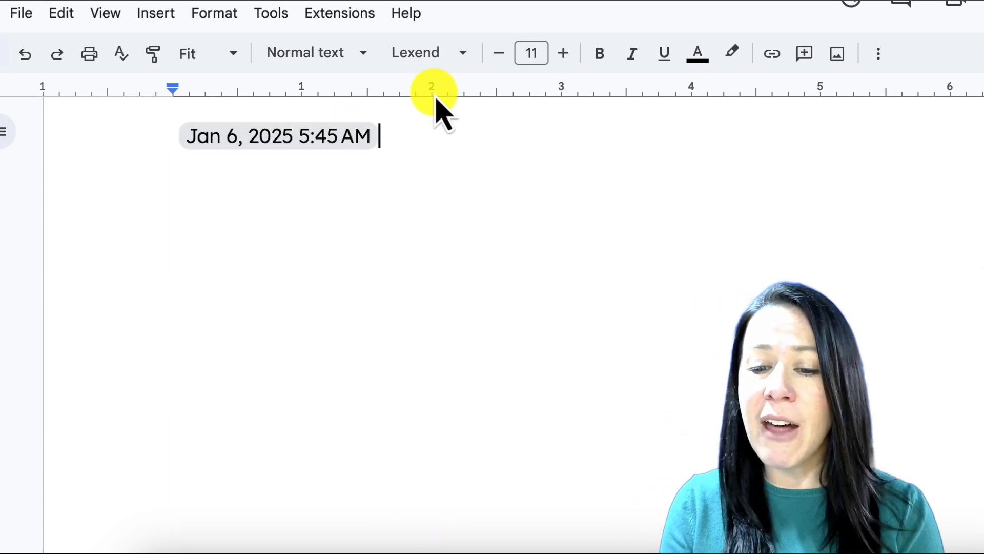
pyautogui.press('Return')
pyautogui.write('@')
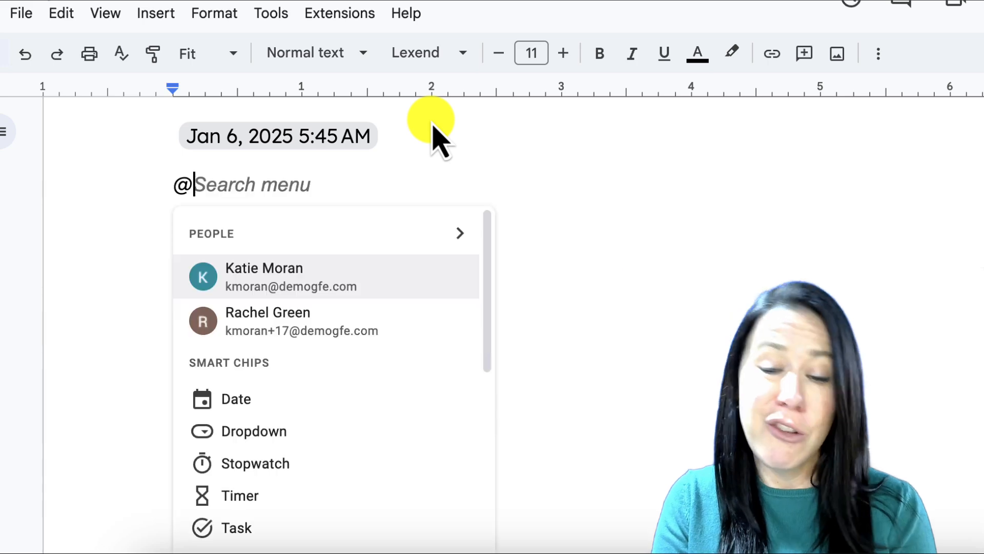
pyautogui.write('jan')
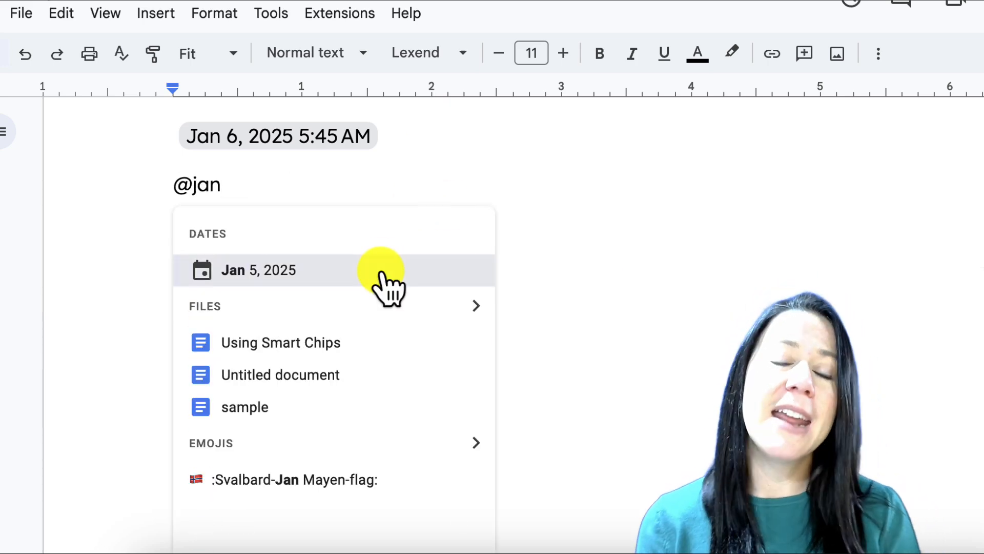
pyautogui.click(388, 288)
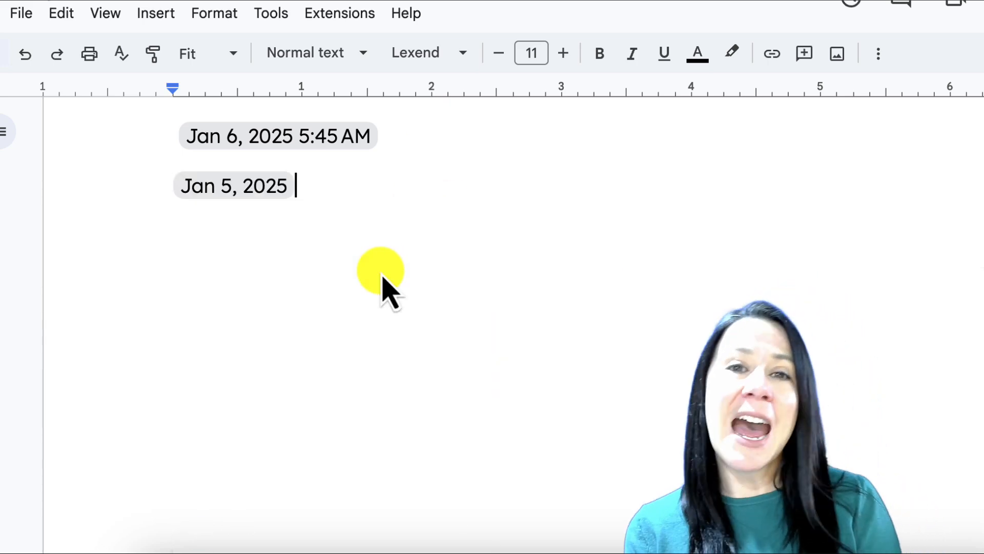
# Search the @ suggestions for today and yesterday on a new line without inserting either date.
pyautogui.press('Return')
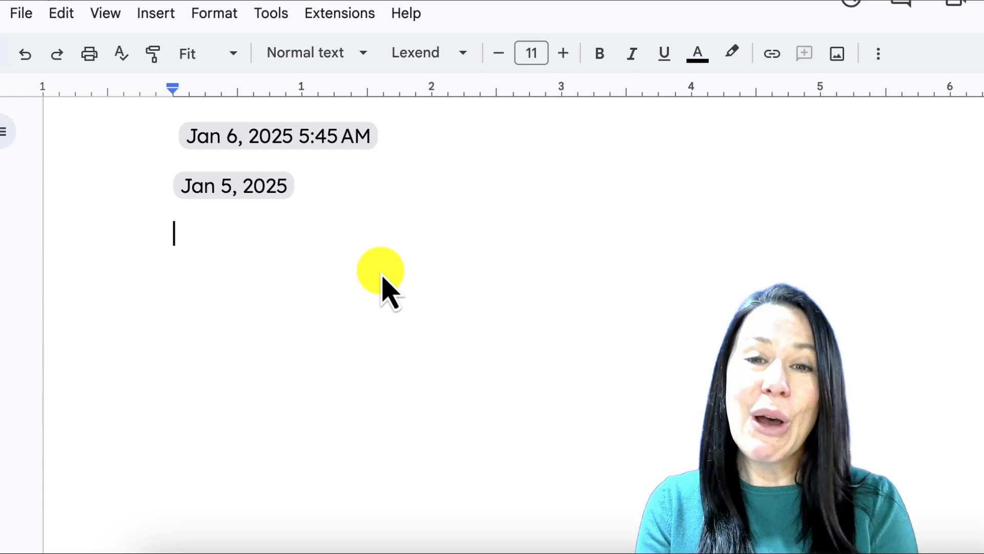
pyautogui.write('@today')
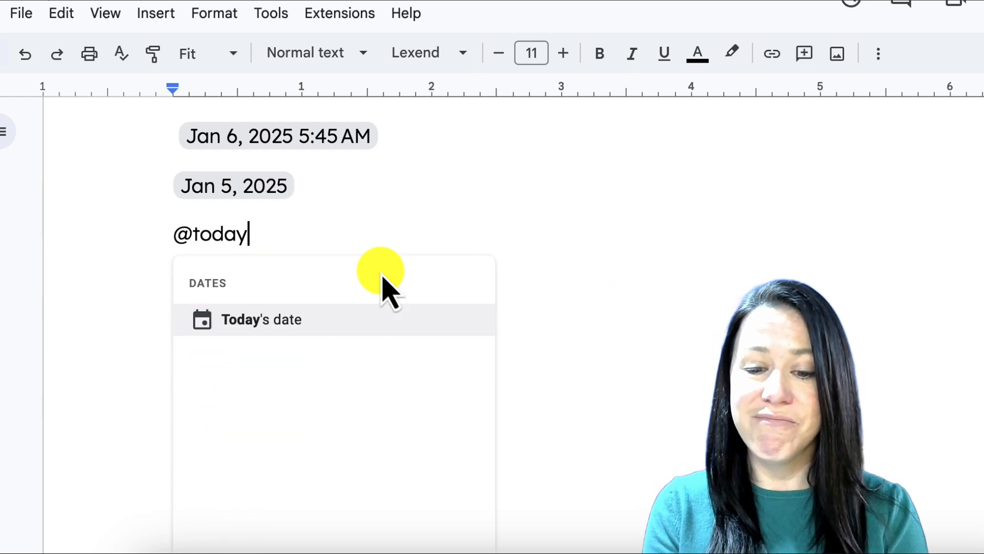
pyautogui.press('BackSpace')
pyautogui.press('BackSpace')
pyautogui.press('BackSpace')
pyautogui.press('BackSpace')
pyautogui.press('BackSpace')
pyautogui.write('yesterday')
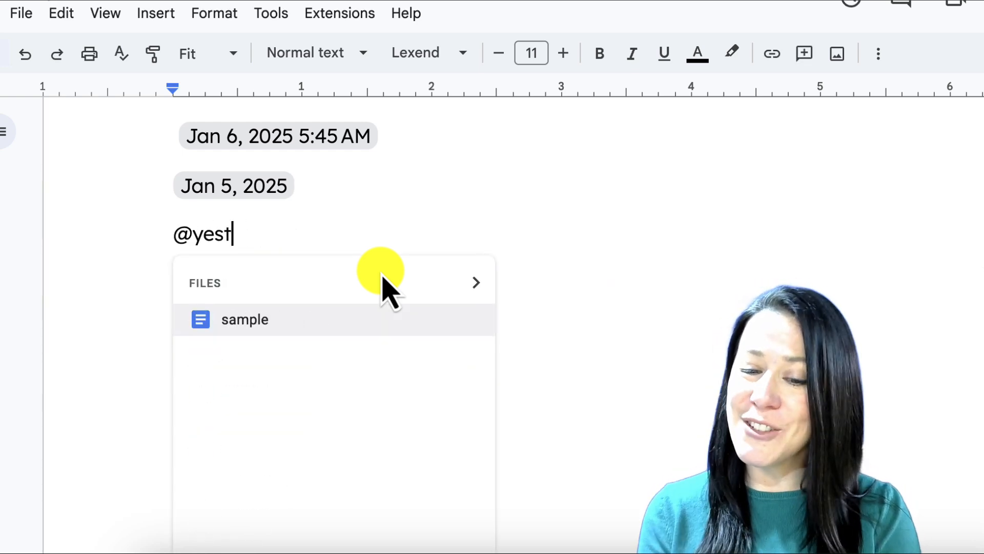
pyautogui.press('BackSpace')
pyautogui.press('BackSpace')
pyautogui.press('BackSpace')
pyautogui.press('BackSpace')
pyautogui.press('BackSpace')
pyautogui.press('BackSpace')
pyautogui.press('BackSpace')
pyautogui.press('BackSpace')
pyautogui.press('BackSpace')
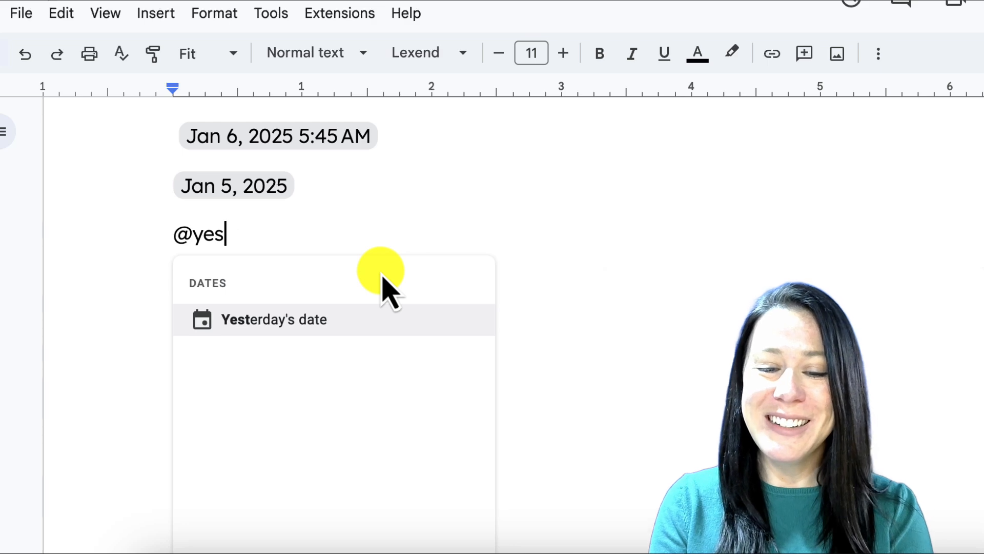
# Insert tomorrow's date as a chip on the third line.
pyautogui.write('tomro')
pyautogui.press('BackSpace')
pyautogui.press('BackSpace')
pyautogui.write('orrow')
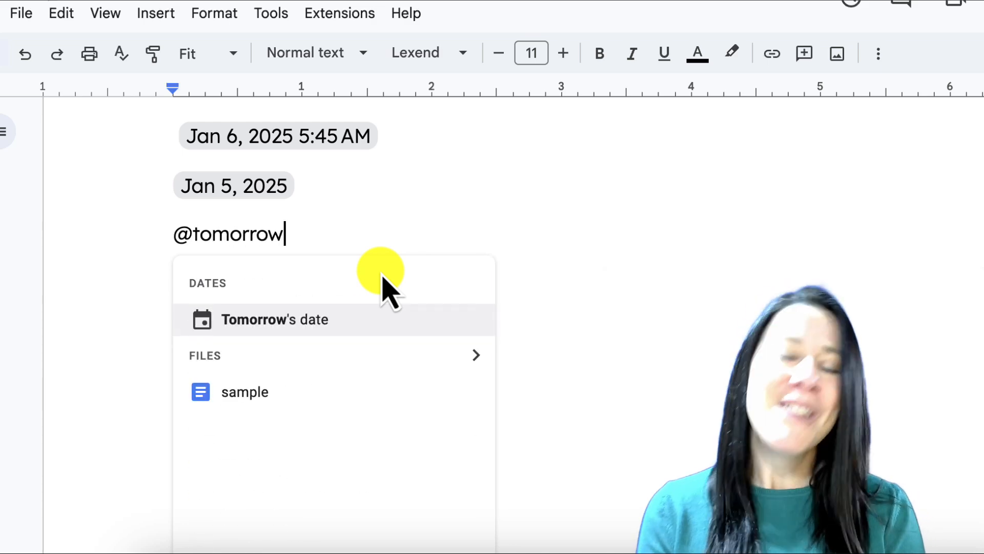
pyautogui.press('Return')
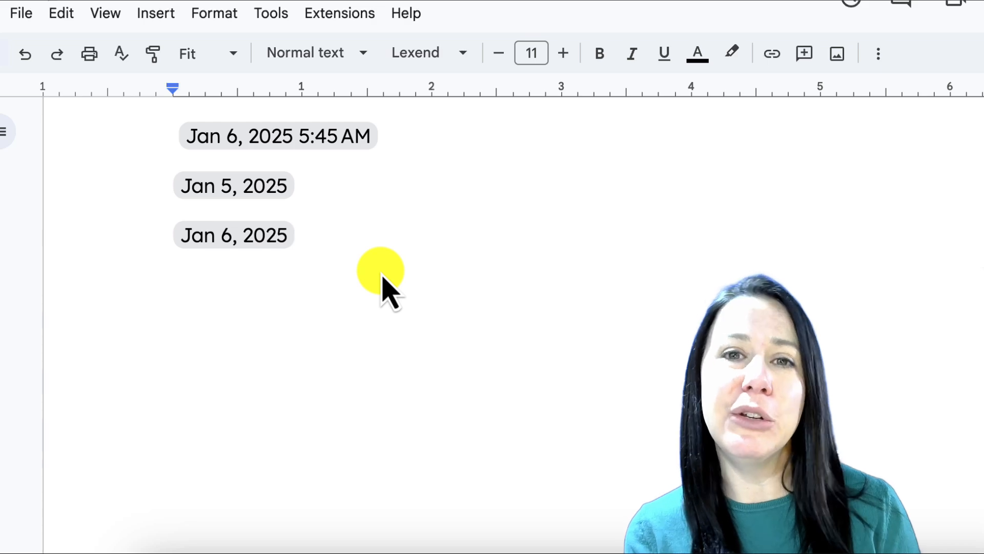
# Replace all the date chips with a people chip for the contact found by first name, and view the contact card.
pyautogui.hotkey('ctrl', 'a')
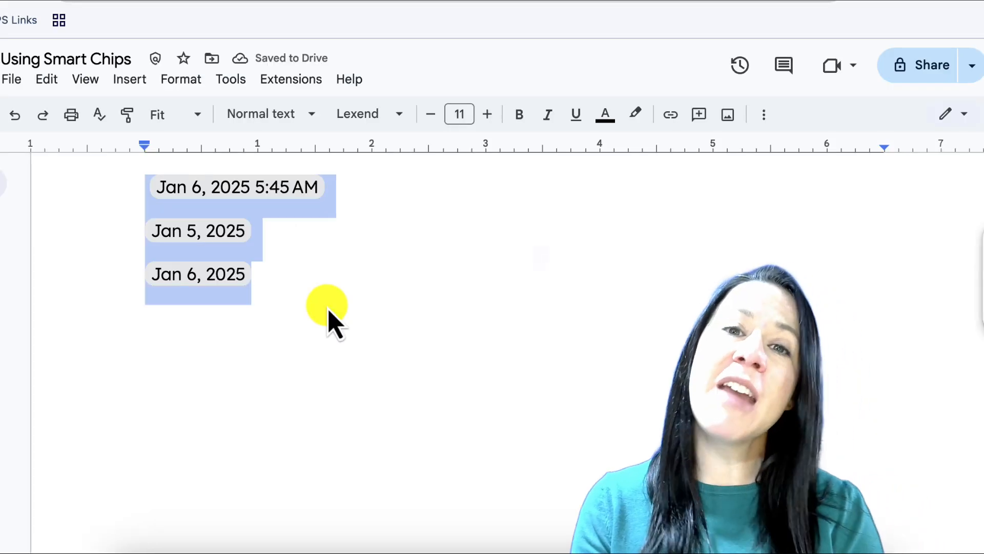
pyautogui.press('BackSpace')
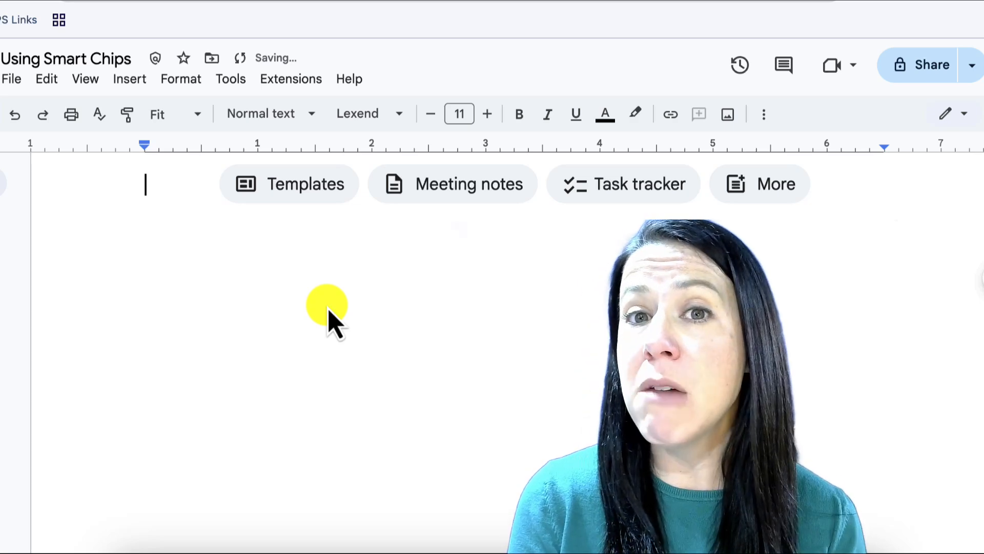
pyautogui.write('@')
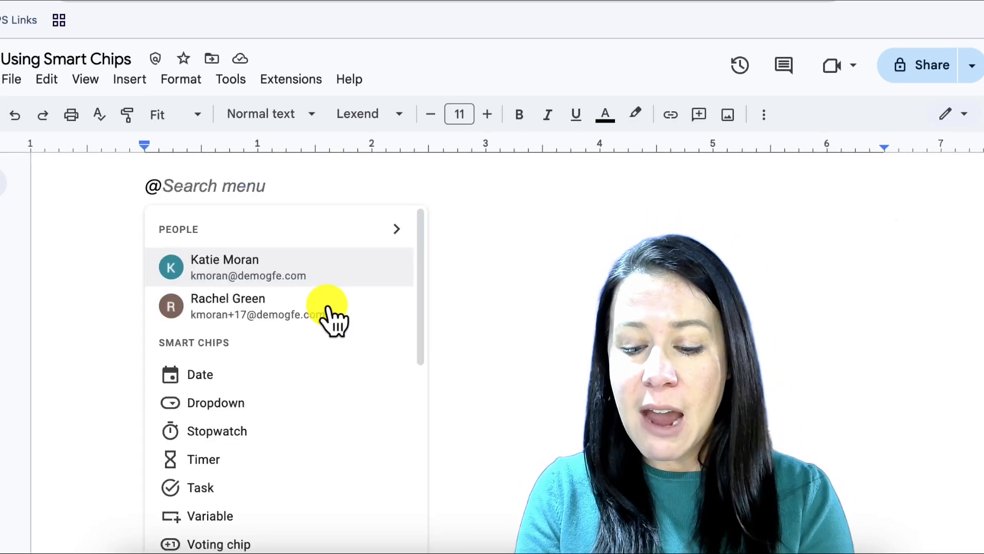
pyautogui.write('ferris')
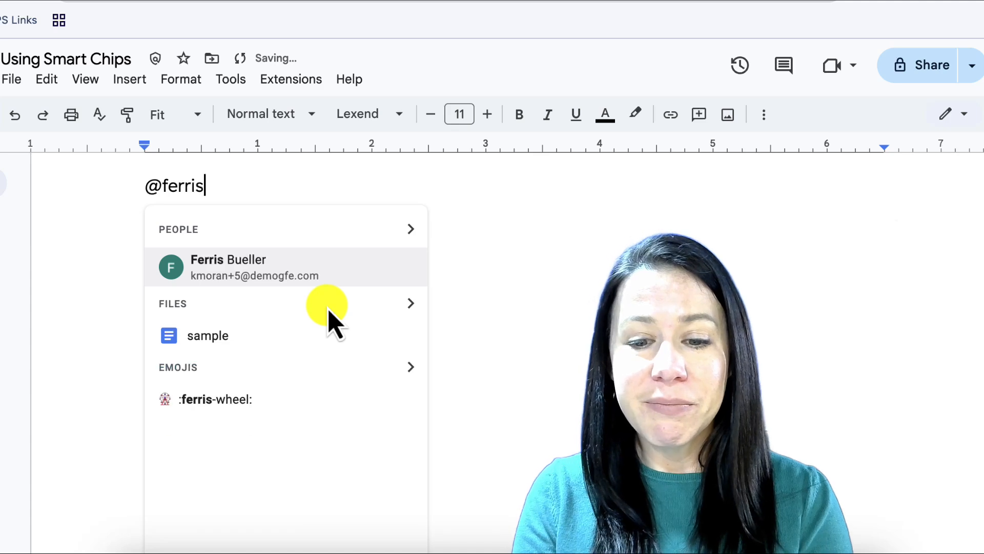
pyautogui.press('Return')
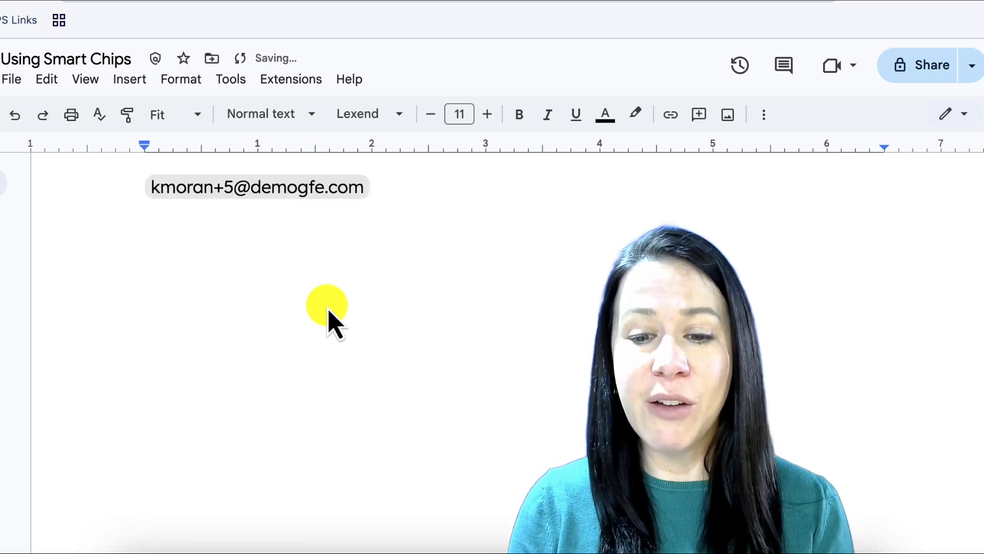
pyautogui.moveTo(286, 190)
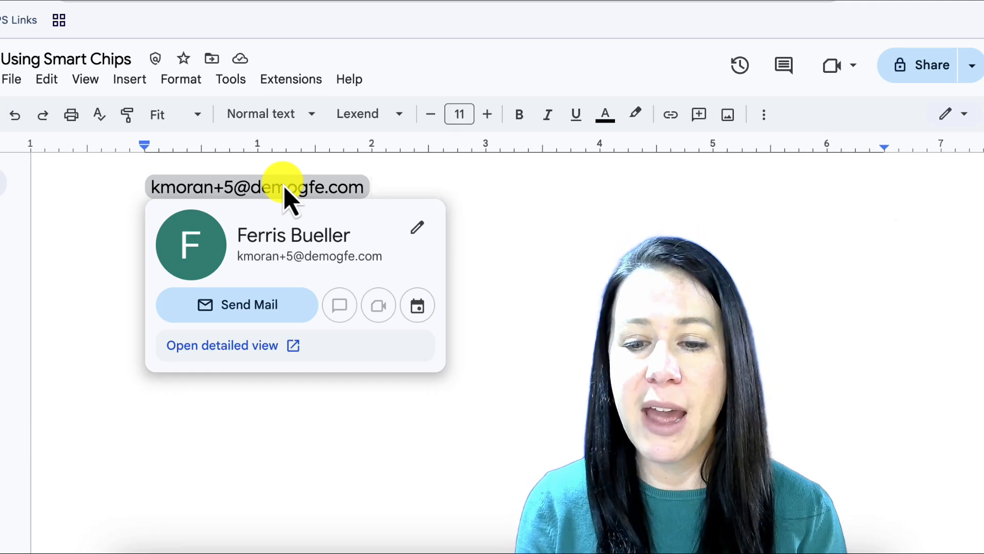
# Replace the people chip with a file chip for the World War II (visual overview) presentation.
pyautogui.press('BackSpace')
pyautogui.press('BackSpace')
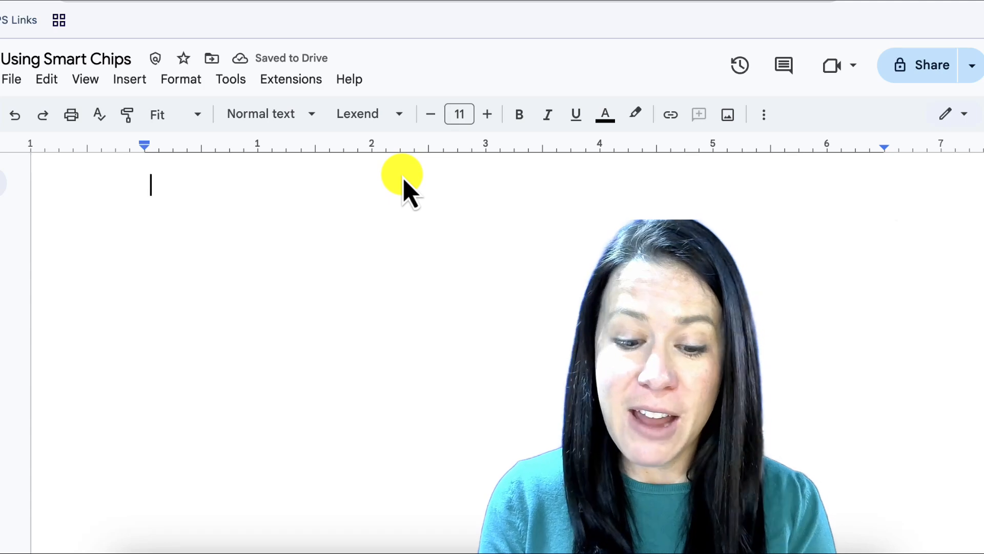
pyautogui.write('@world')
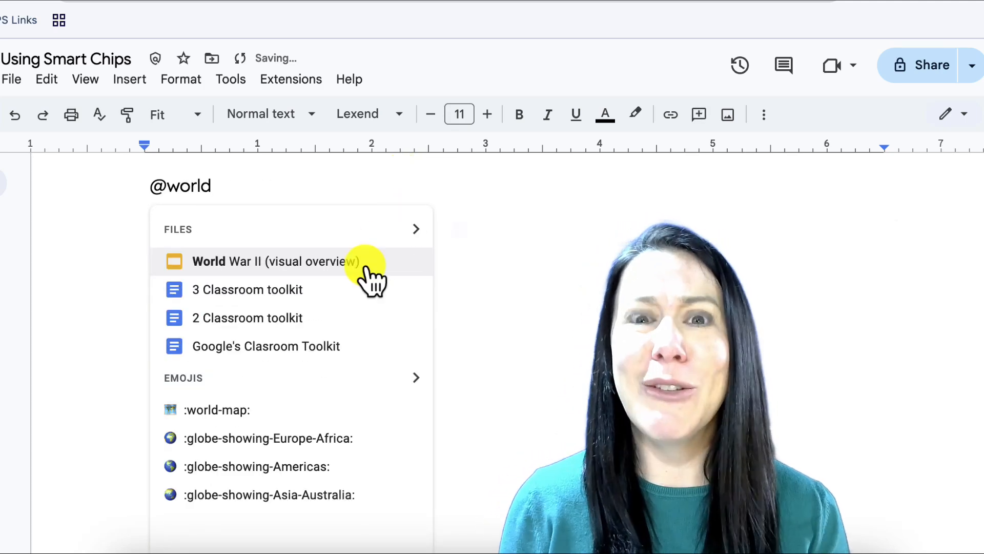
pyautogui.click(370, 281)
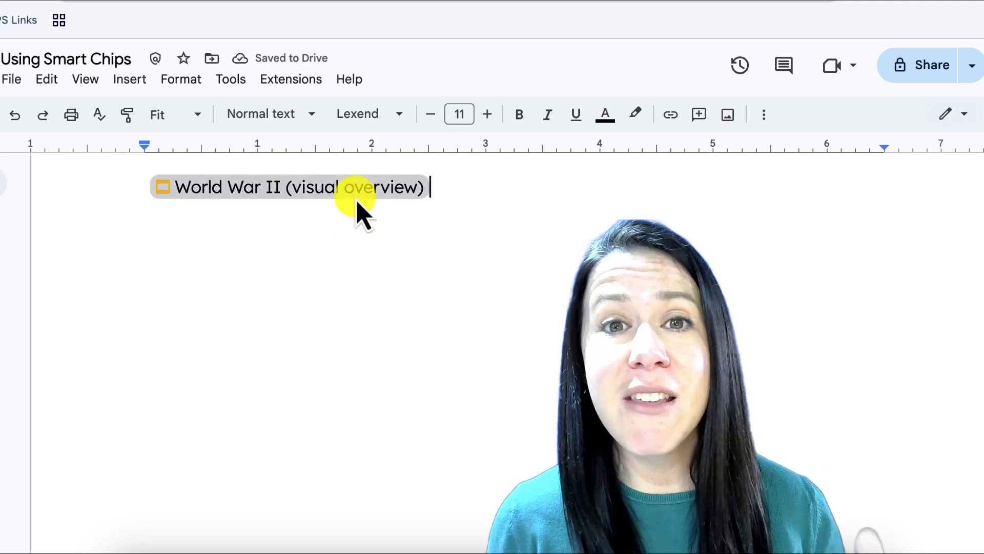
# Preview the World War II presentation beside the document, advance to slide 4, and close the preview.
pyautogui.moveTo(358, 207)
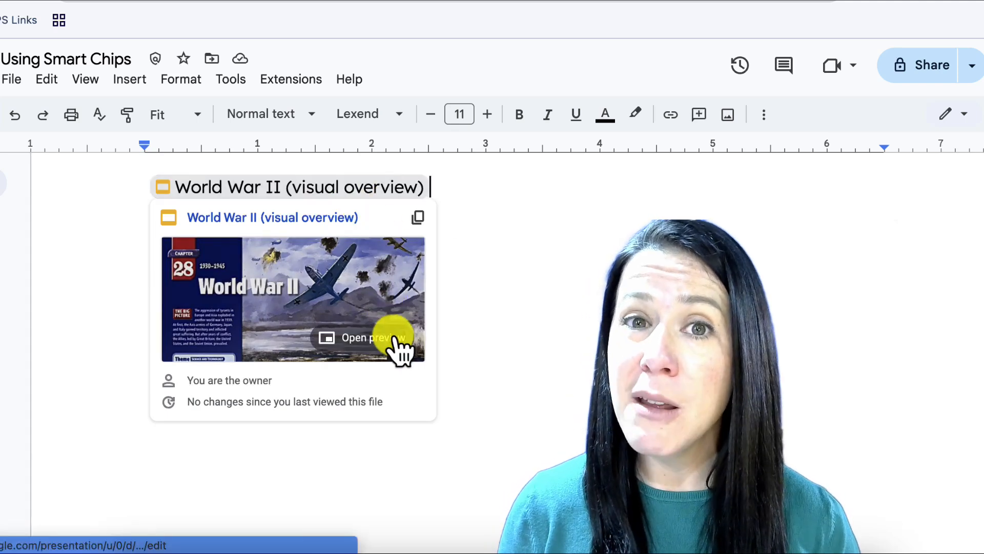
pyautogui.click(396, 338)
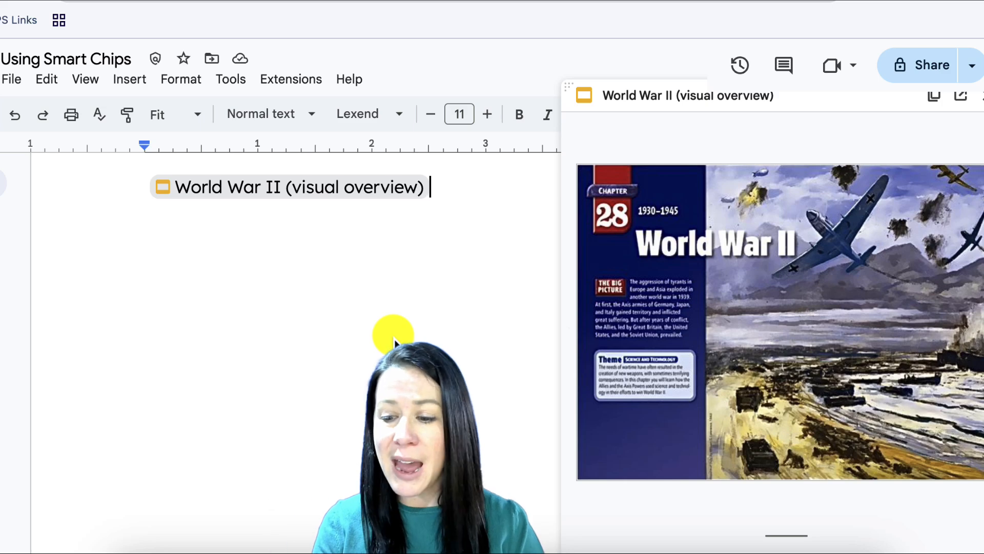
pyautogui.click(819, 497)
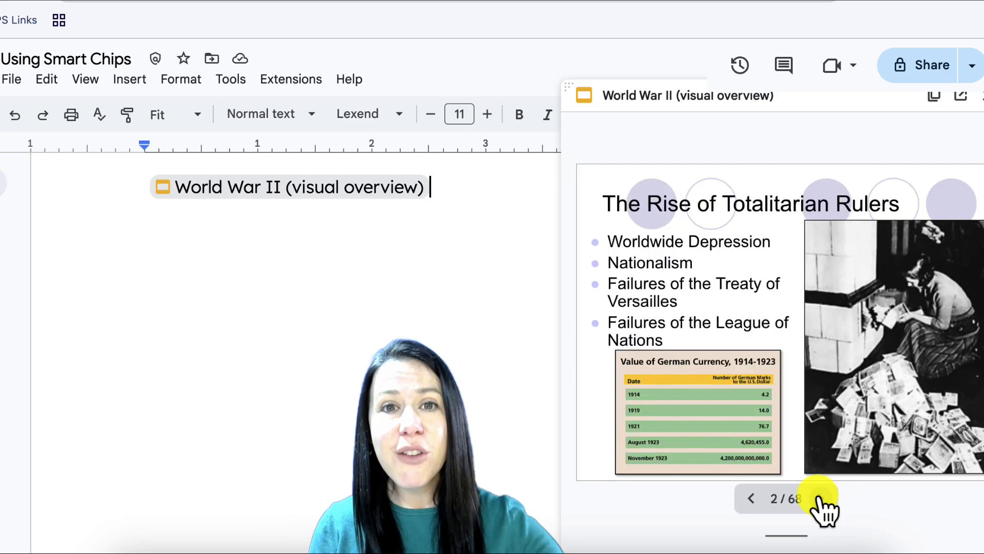
pyautogui.click(820, 497)
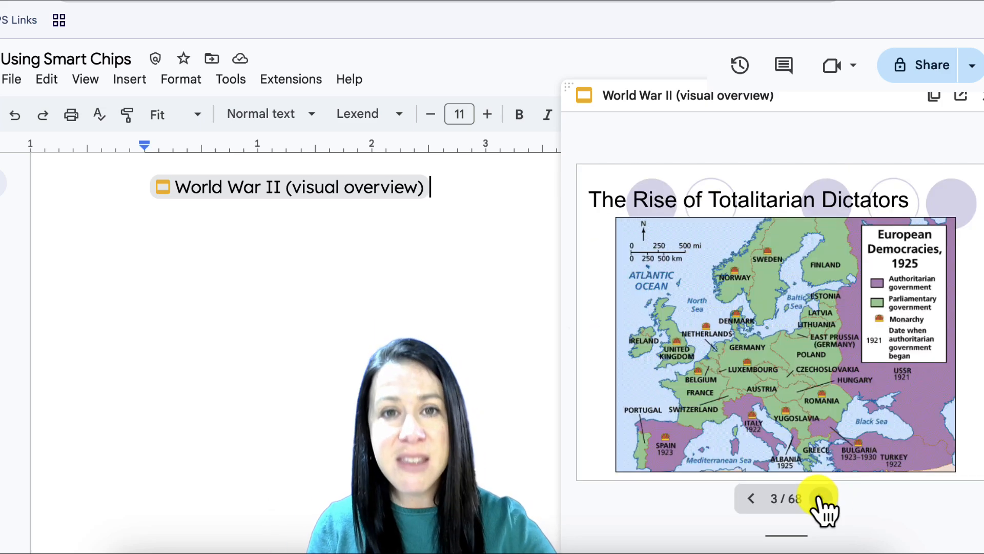
pyautogui.click(819, 497)
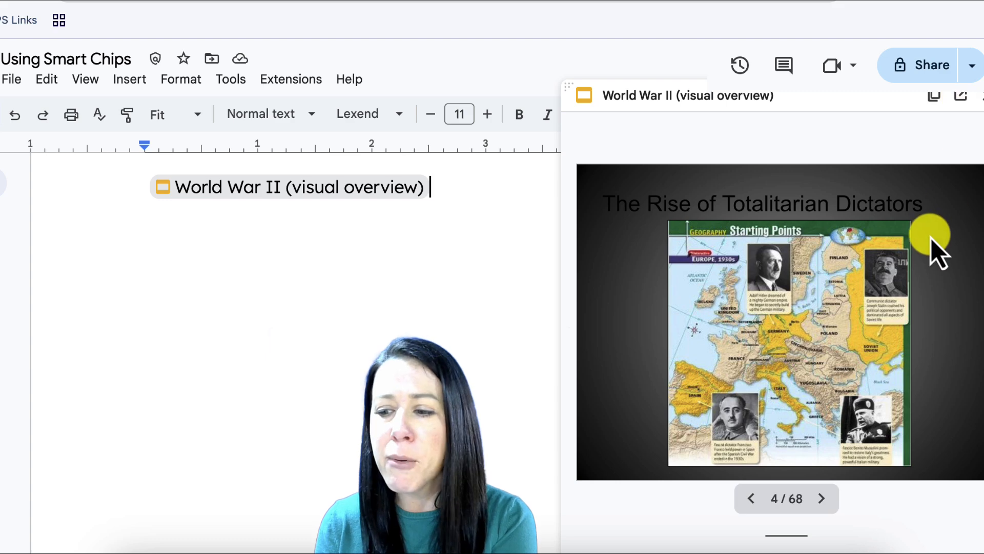
pyautogui.click(980, 106)
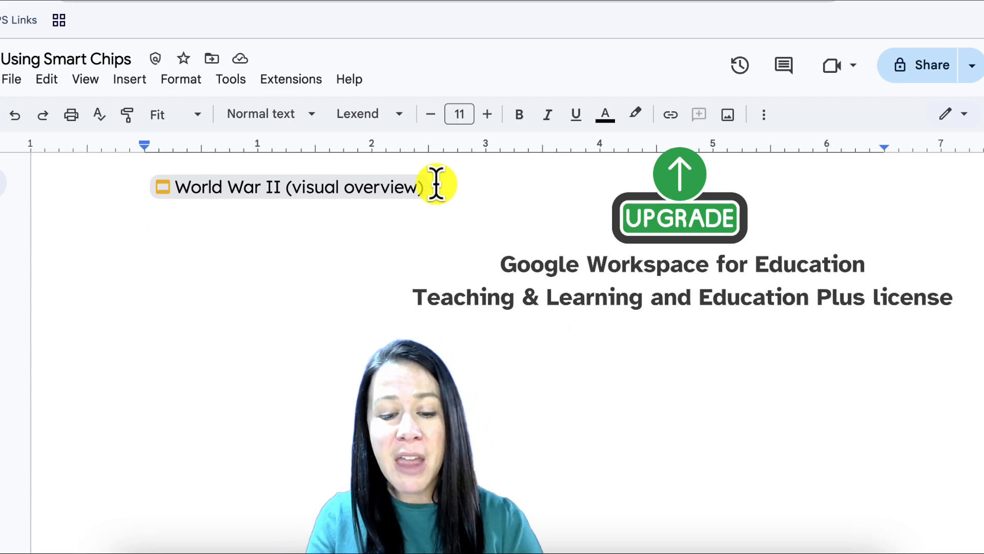
# Insert a timer chip on the line below the World War II file chip, set it to 30 seconds, and start it.
pyautogui.write('@timer')
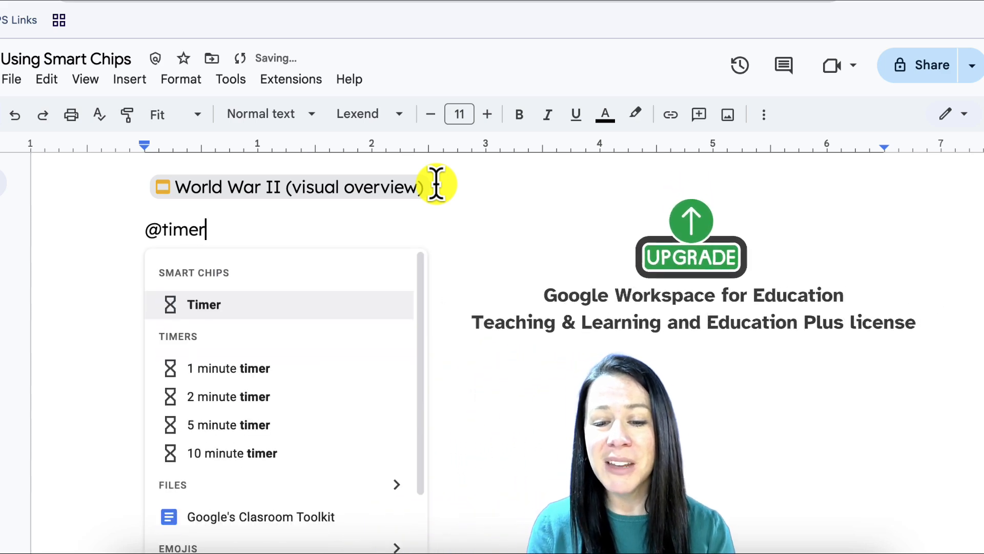
pyautogui.press('Return')
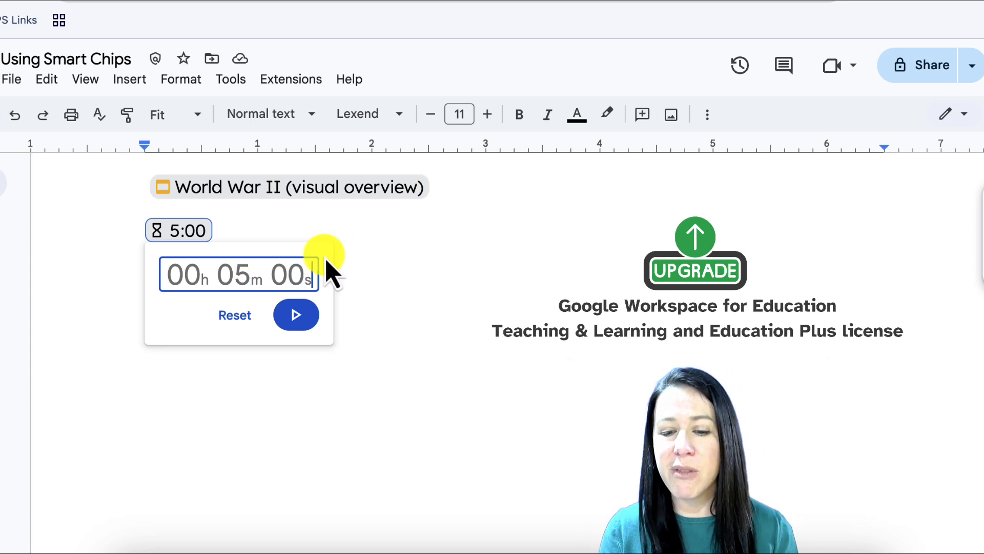
pyautogui.write('3')
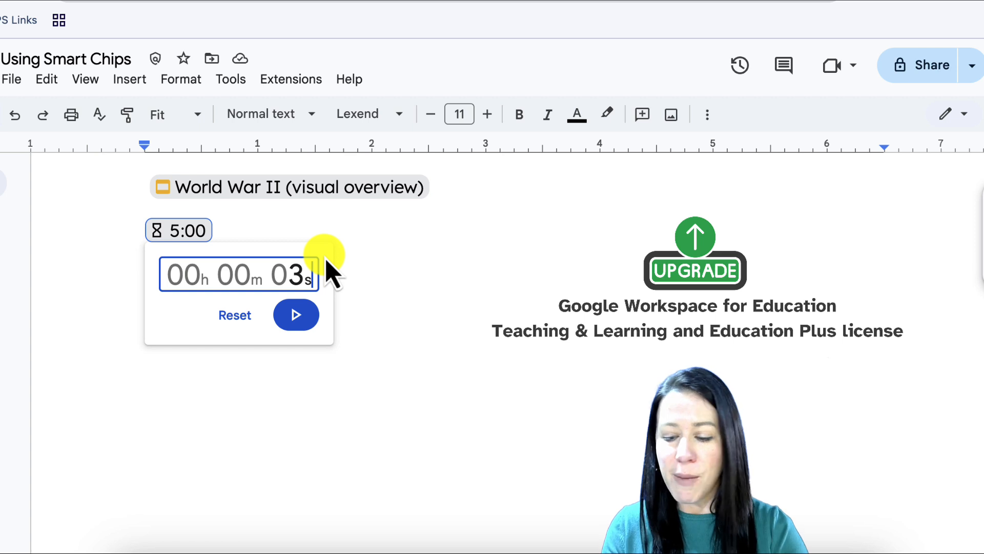
pyautogui.write('0')
pyautogui.press('Return')
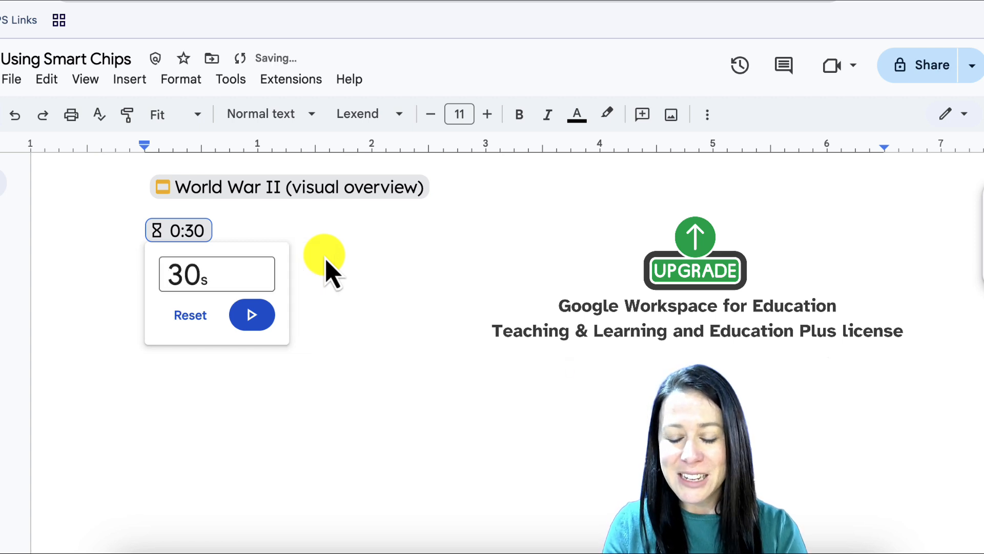
pyautogui.click(264, 313)
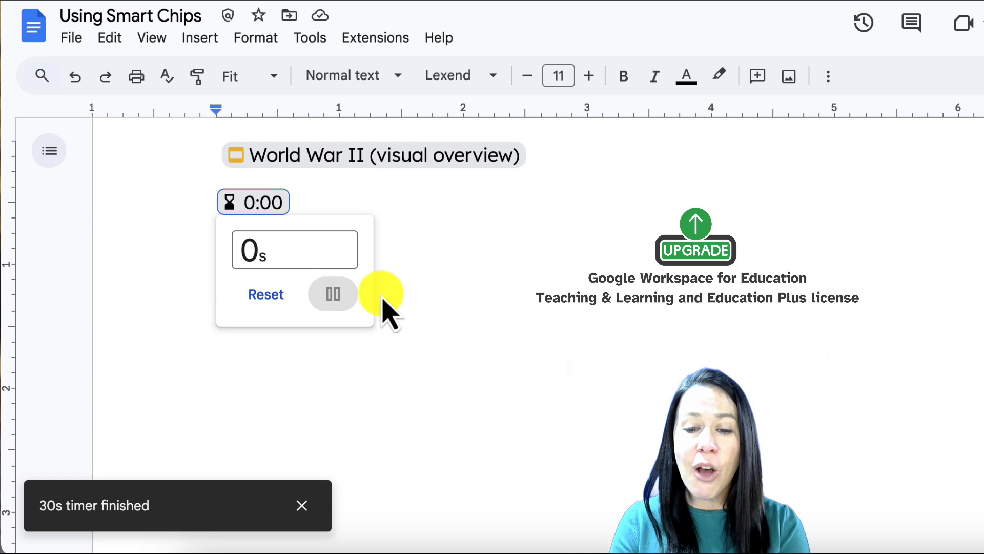
# Insert a stopwatch chip beside the timer chip, start it, and pause it after about 4 seconds.
pyautogui.click(406, 230)
pyautogui.write('@stop')
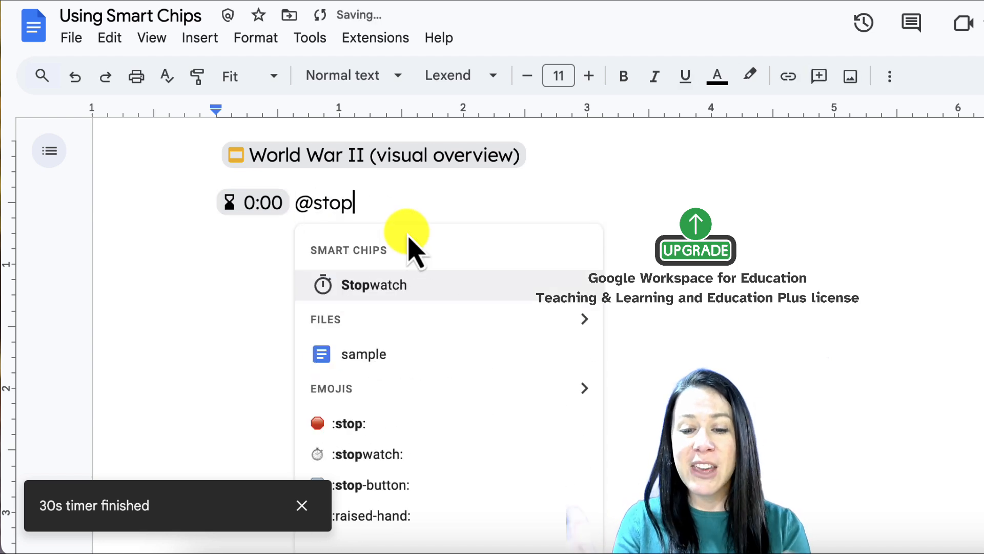
pyautogui.press('Return')
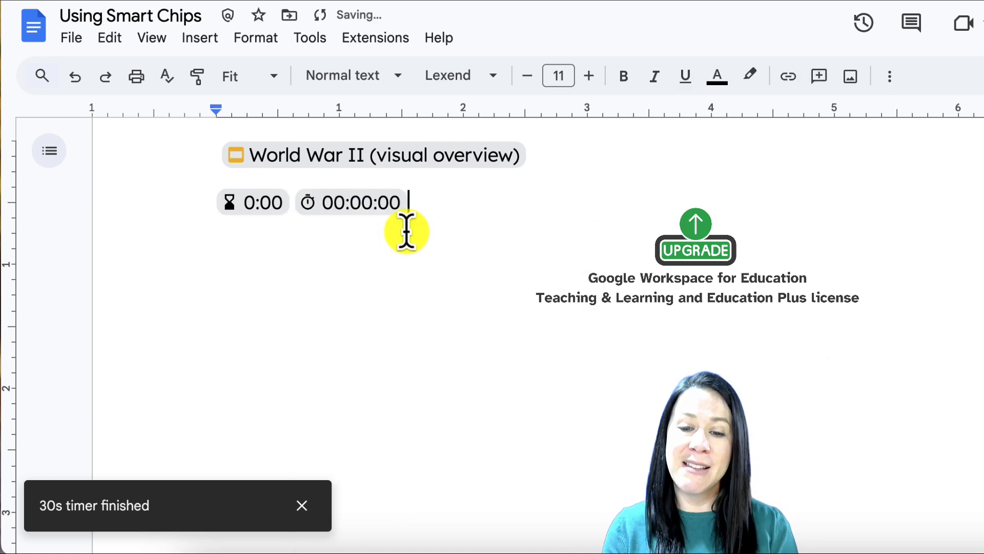
pyautogui.click(380, 207)
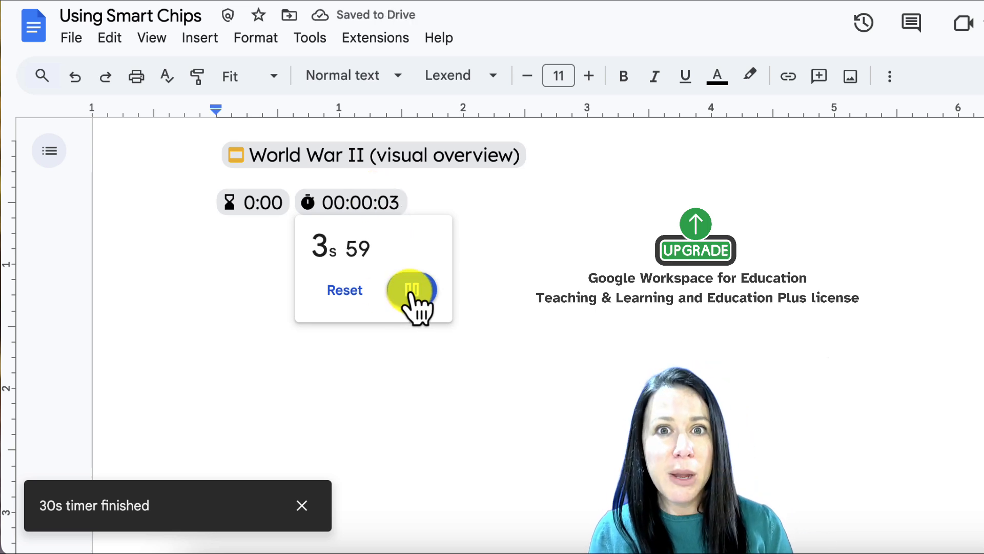
# Insert a custom voting chip with the house emoji on a new line below the timer and stopwatch chips.
pyautogui.click(504, 211)
pyautogui.press('Return')
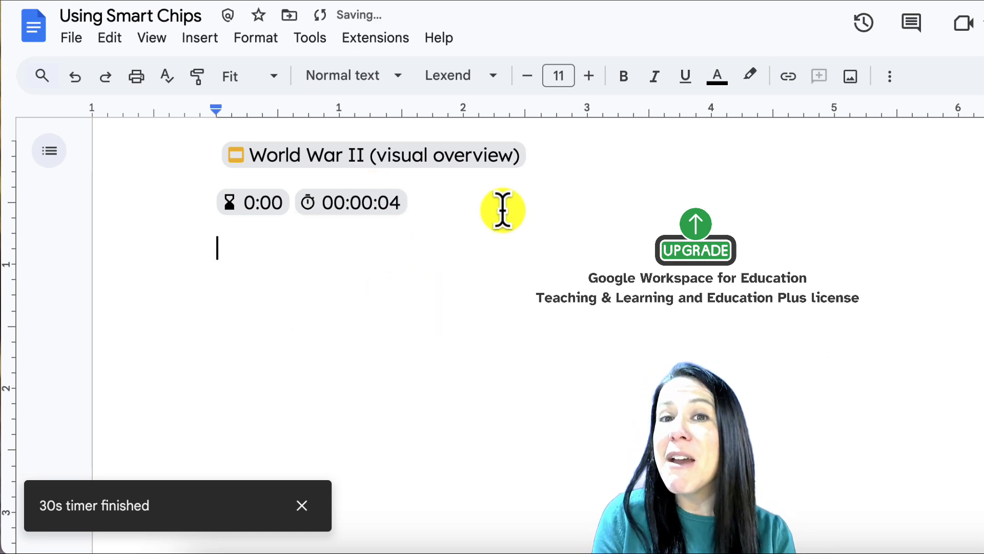
pyautogui.write('j')
pyautogui.press('BackSpace')
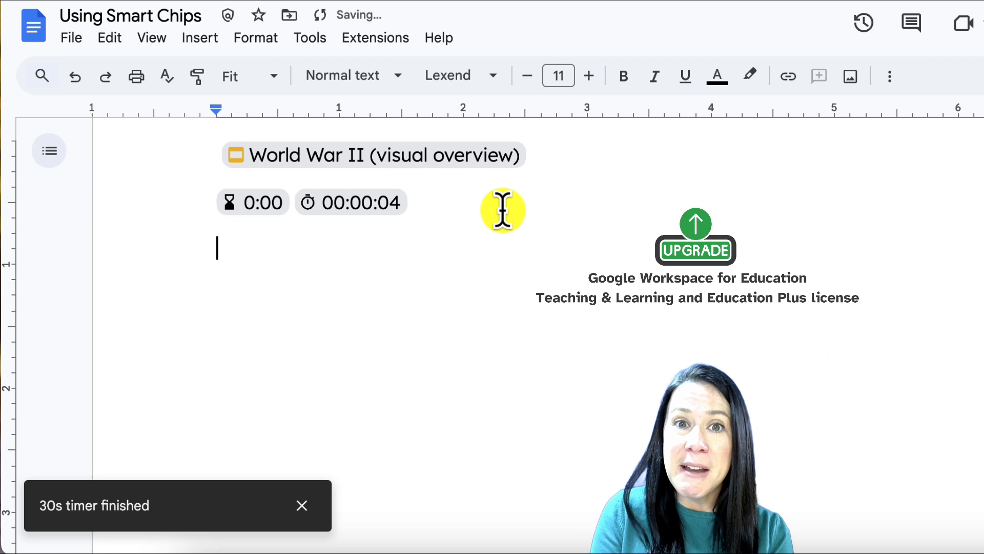
pyautogui.write('@')
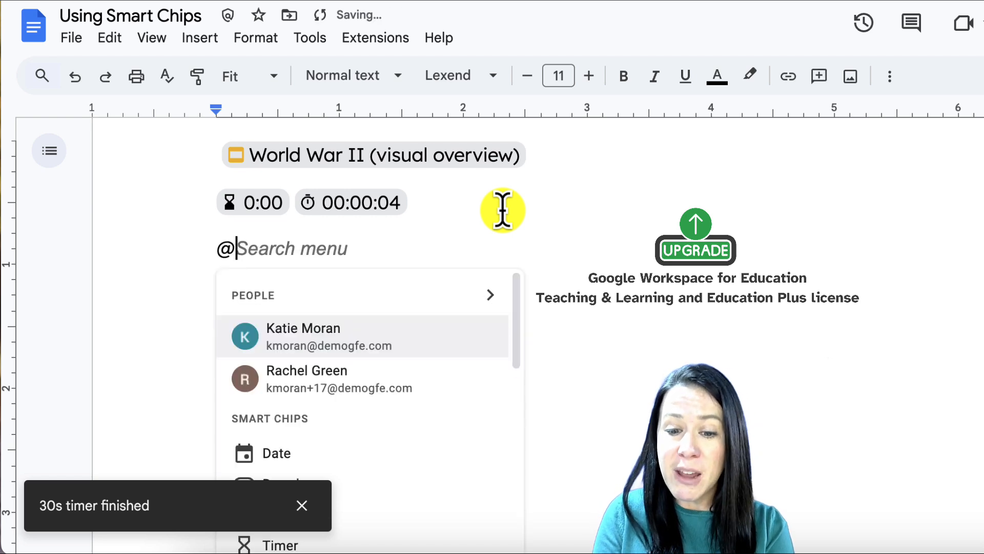
pyautogui.write('voting')
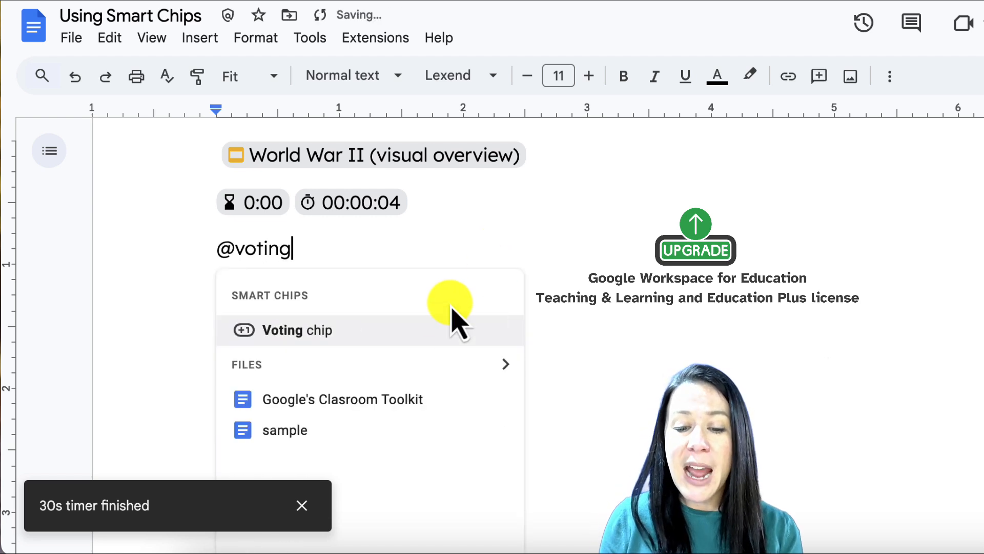
pyautogui.click(452, 328)
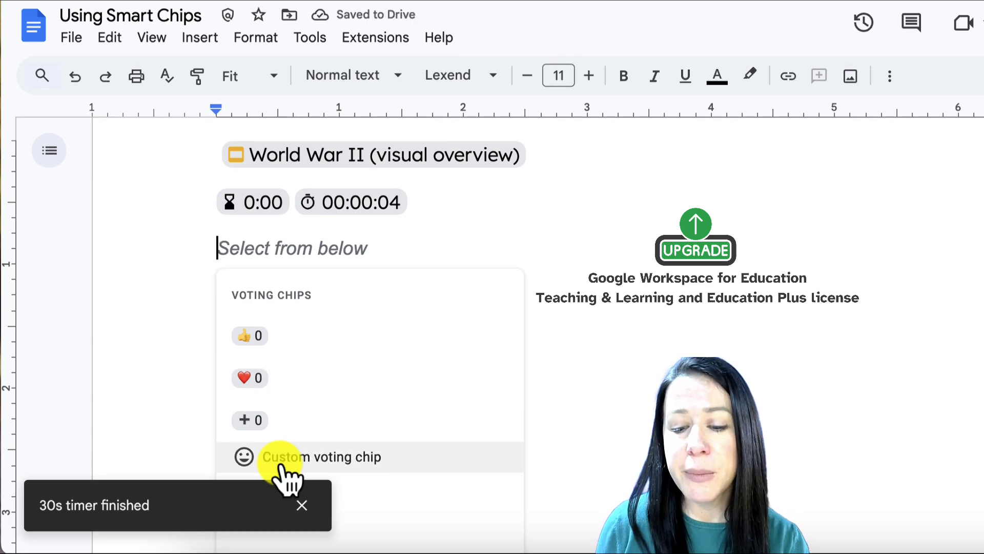
pyautogui.click(322, 458)
pyautogui.scroll(-1, 326, 462)
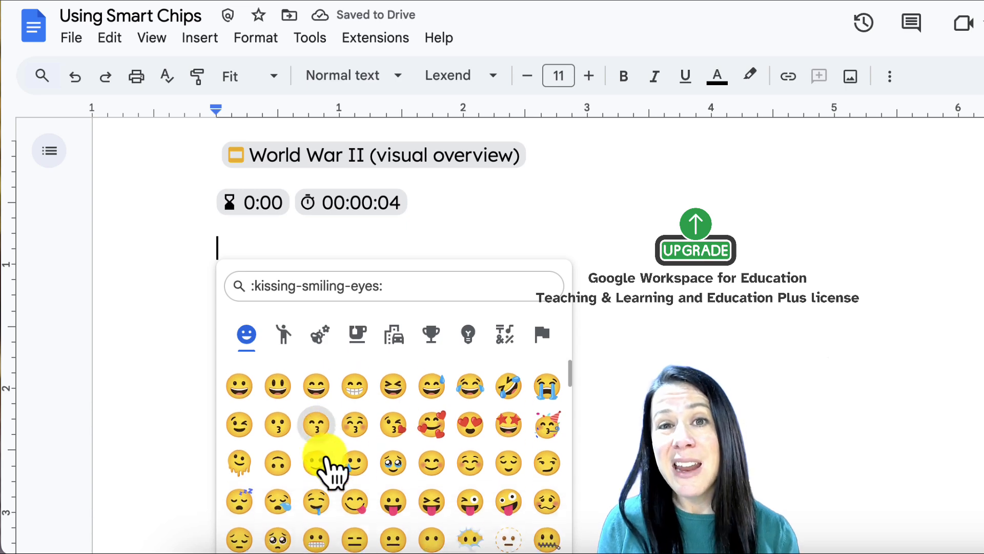
pyautogui.scroll(1, 328, 466)
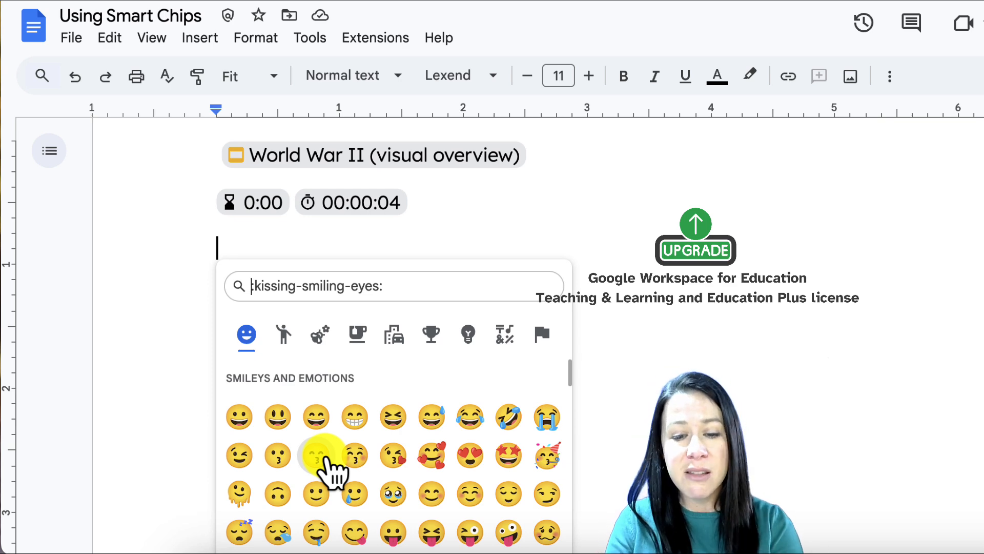
pyautogui.write('house')
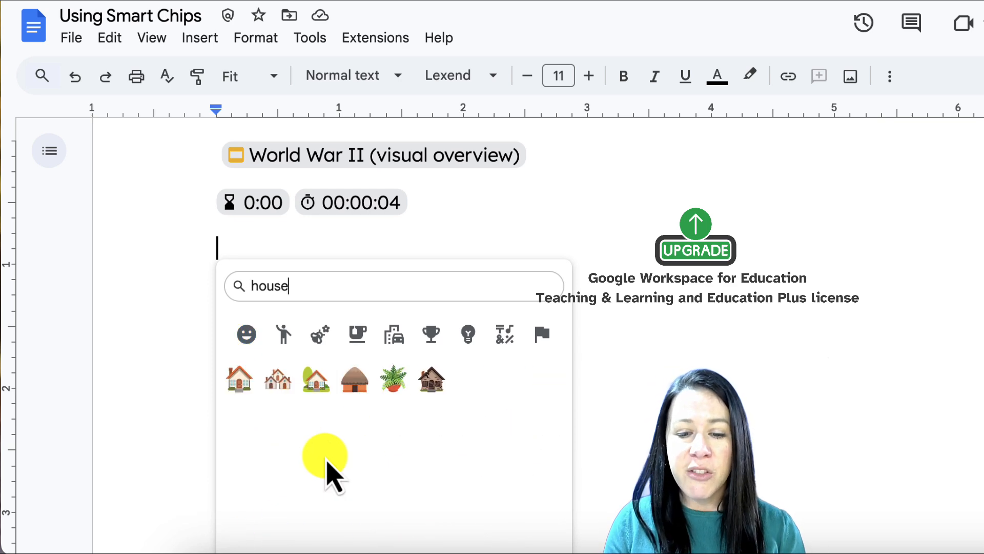
pyautogui.click(239, 382)
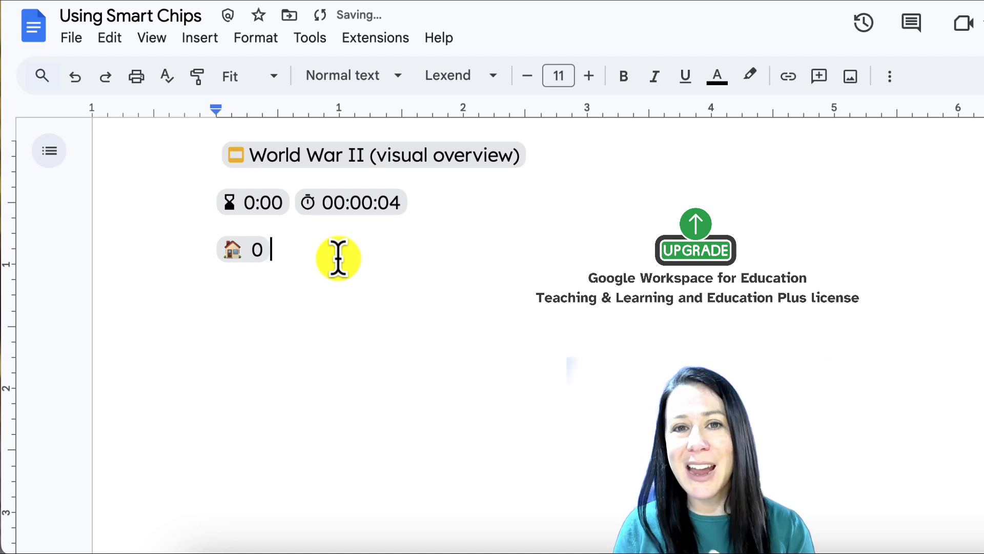